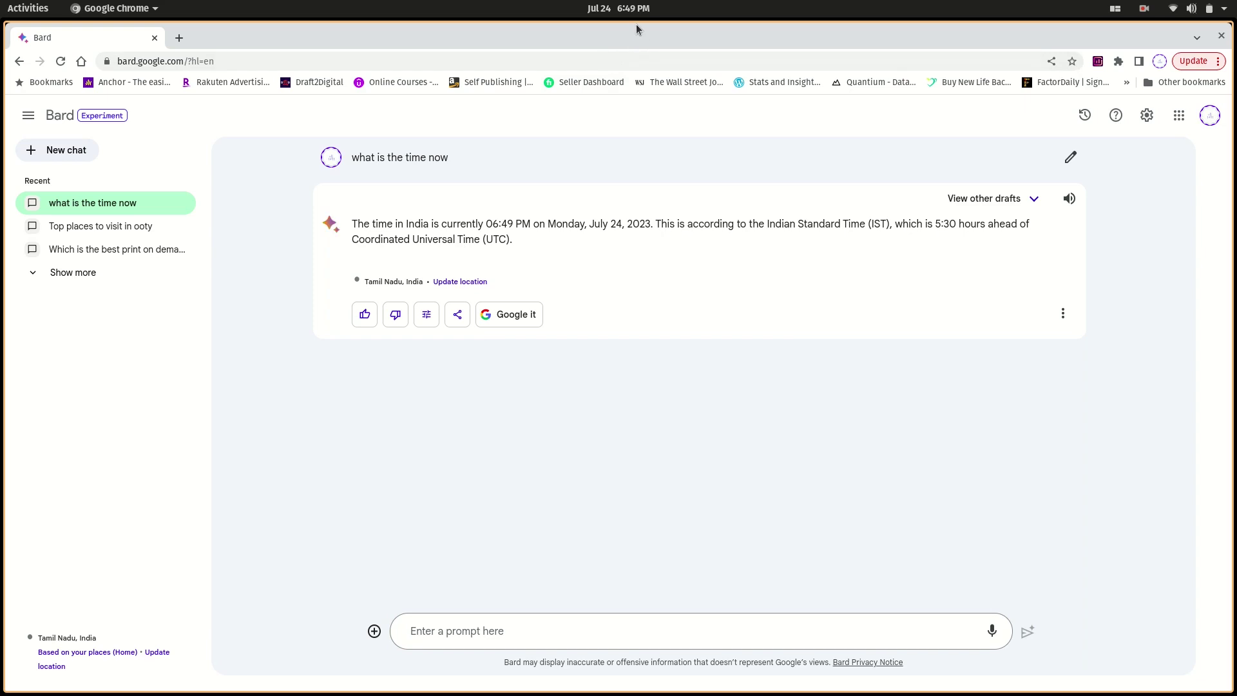
- Check the system clock and calendar against the chatbot's answer about the current time
left_click(619, 9)
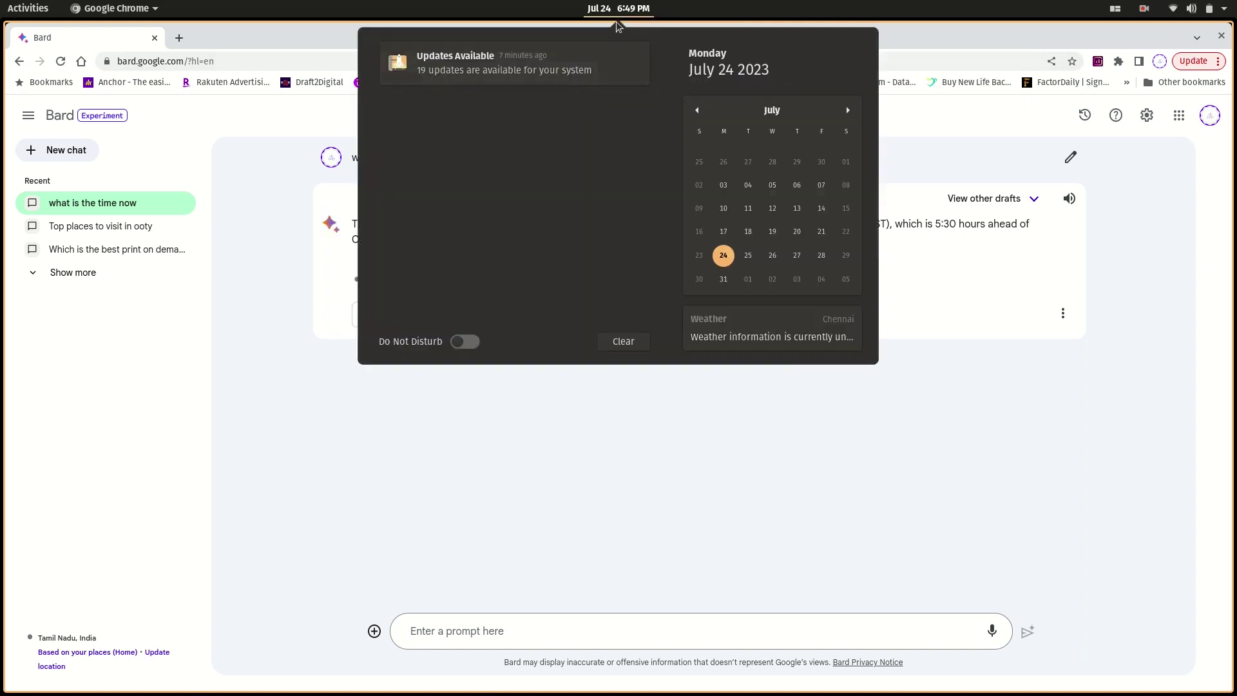
left_click(843, 426)
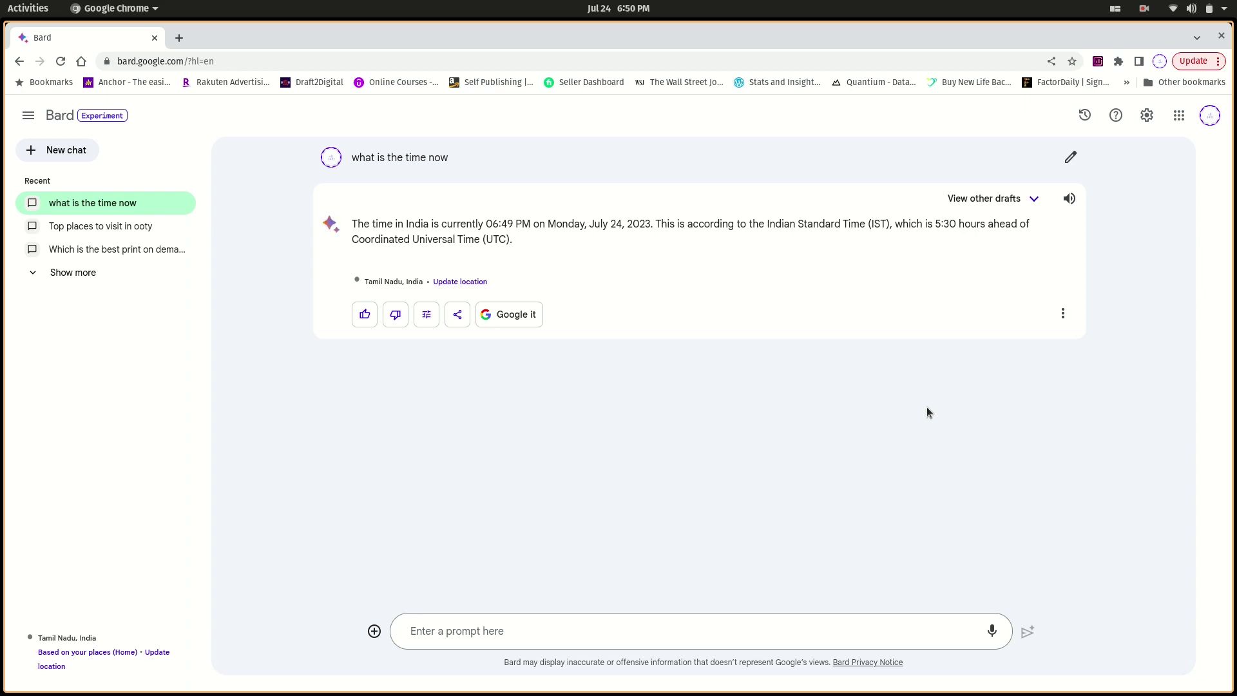
left_click(551, 632)
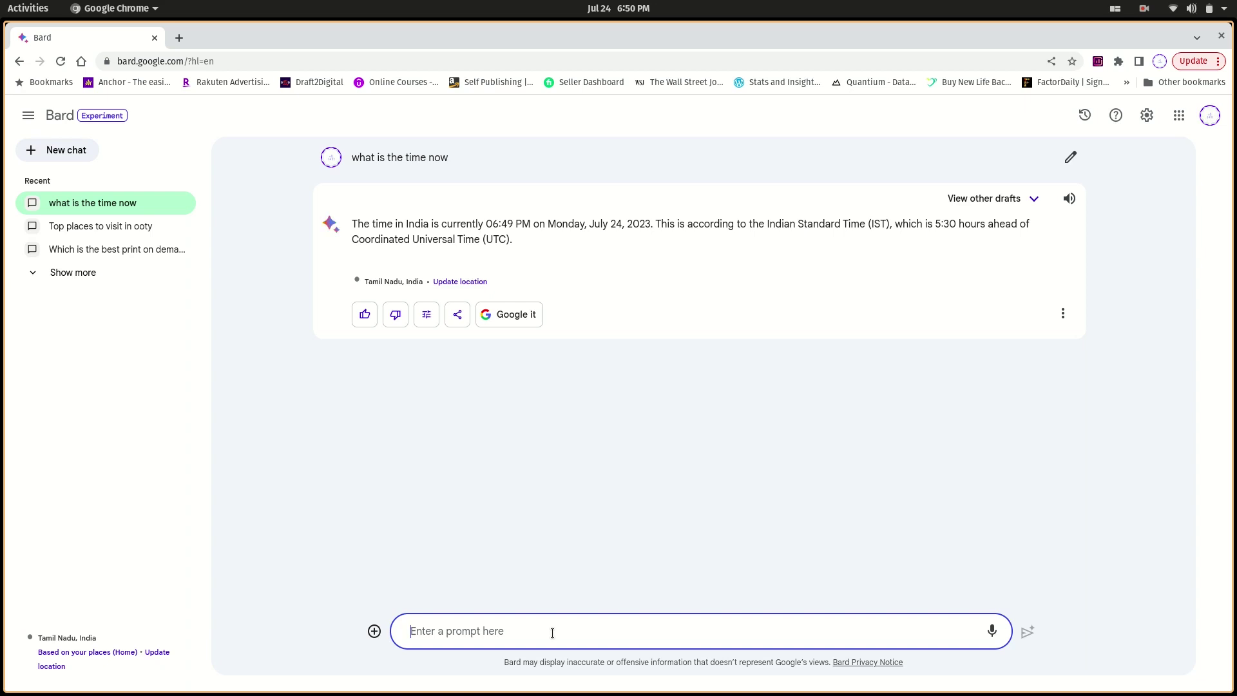
type("differenece")
key("BackSpace")
key("BackSpace")
key("BackSpace")
key("BackSpace")
key("BackSpace")
key("BackSpace")
key("BackSpace")
key("BackSpace")
key("BackSpace")
key("BackSpace")
- Submit the prompt "write a summary for the book by robin sharma , who will cry before you die"
type("write a summary for the book ")
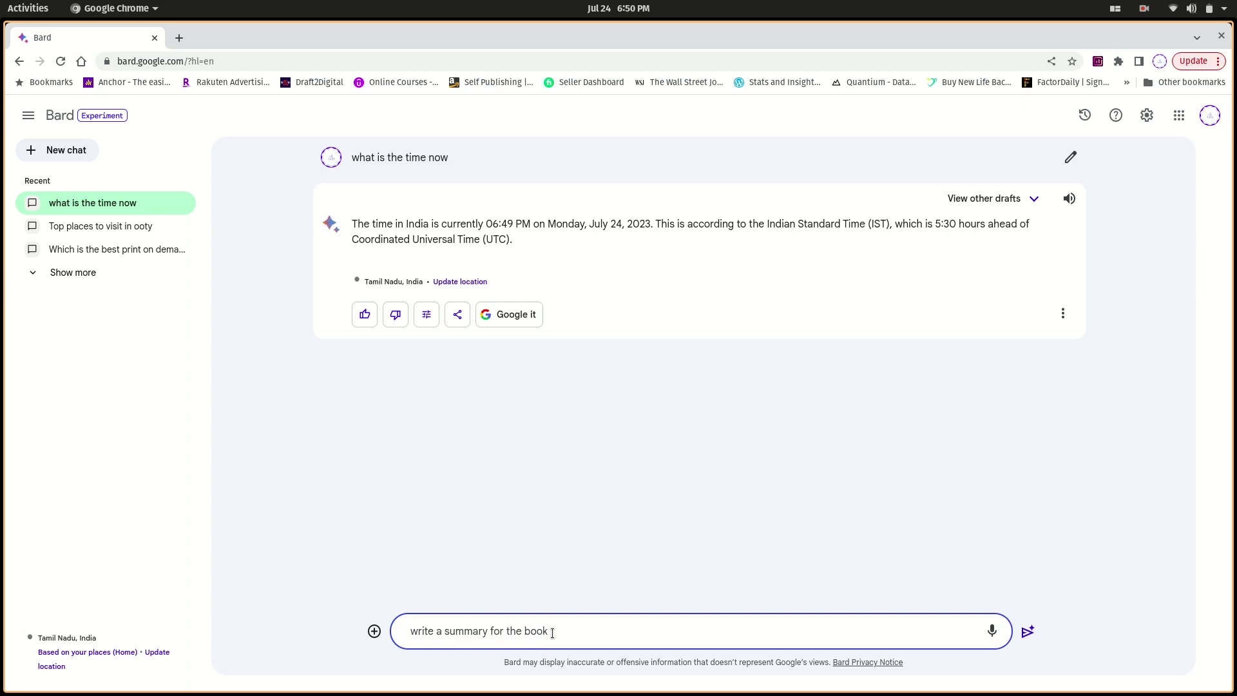
type("by robin sharma , who y")
type("ou")
key("BackSpace")
key("BackSpace")
key("BackSpace")
type("will die")
key("BackSpace")
type("e before your")
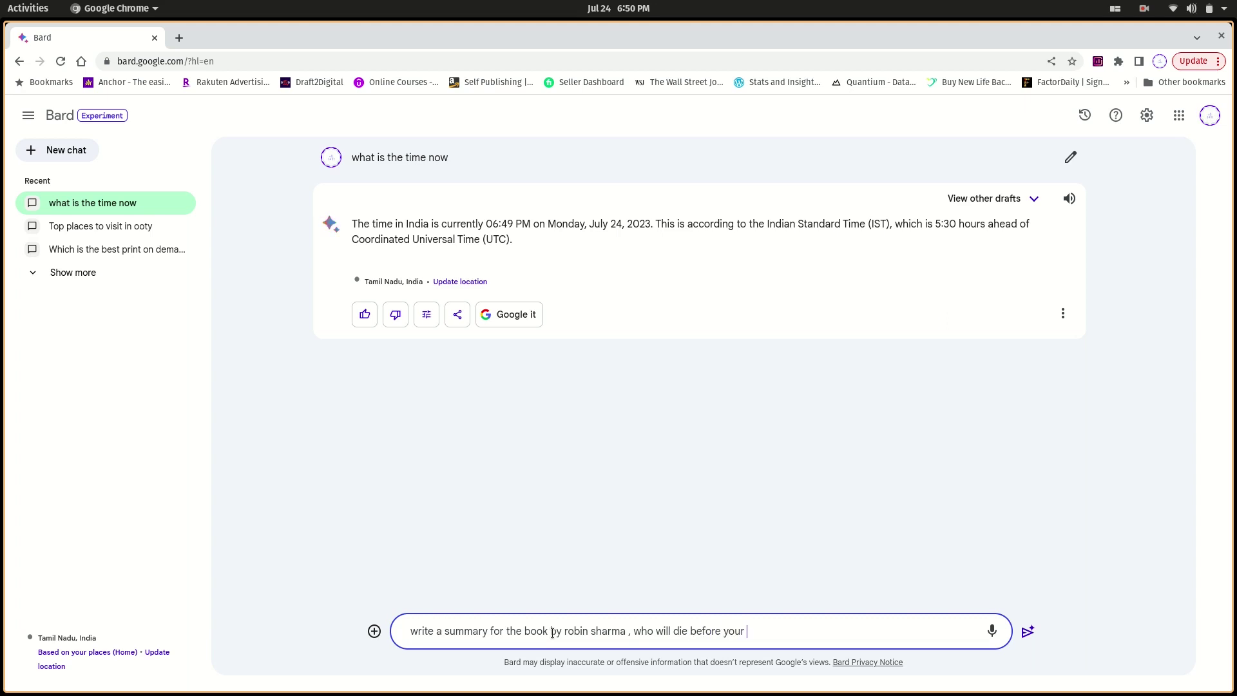
key("BackSpace")
key("BackSpace")
key("BackSpace")
key("BackSpace")
key("BackSpace")
key("BackSpace")
key("BackSpace")
key("BackSpace")
key("BackSpace")
key("BackSpace")
key("BackSpace")
key("BackSpace")
key("BackSpace")
key("BackSpace")
type("cry before you die")
key("Return")
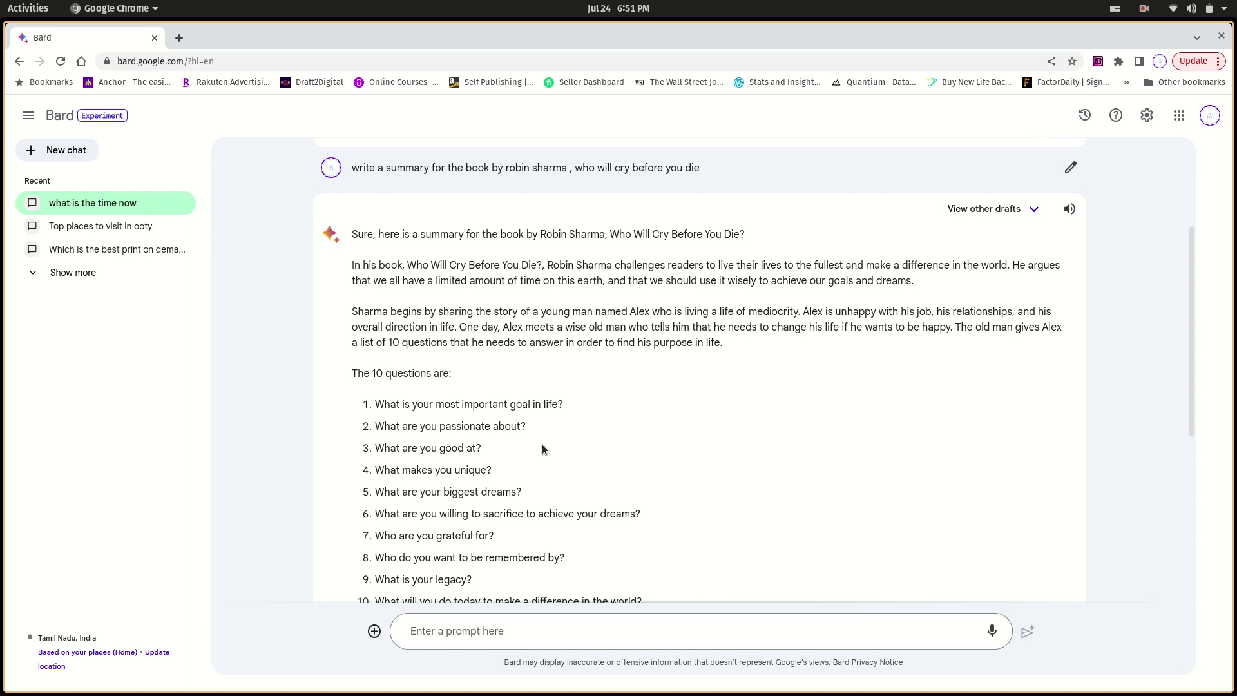
- Look over the book summary and submit the prompt "write the review for the movie oppenheimer"
scroll(516, 412, "down", 5)
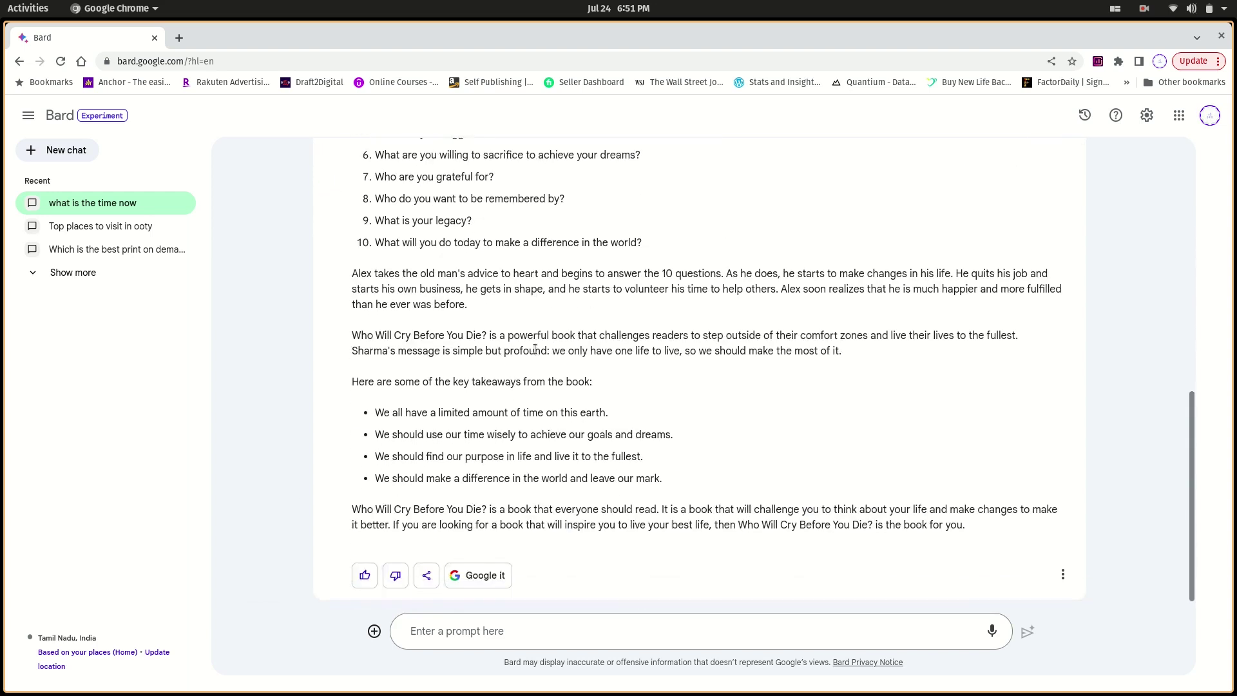
left_click(535, 629)
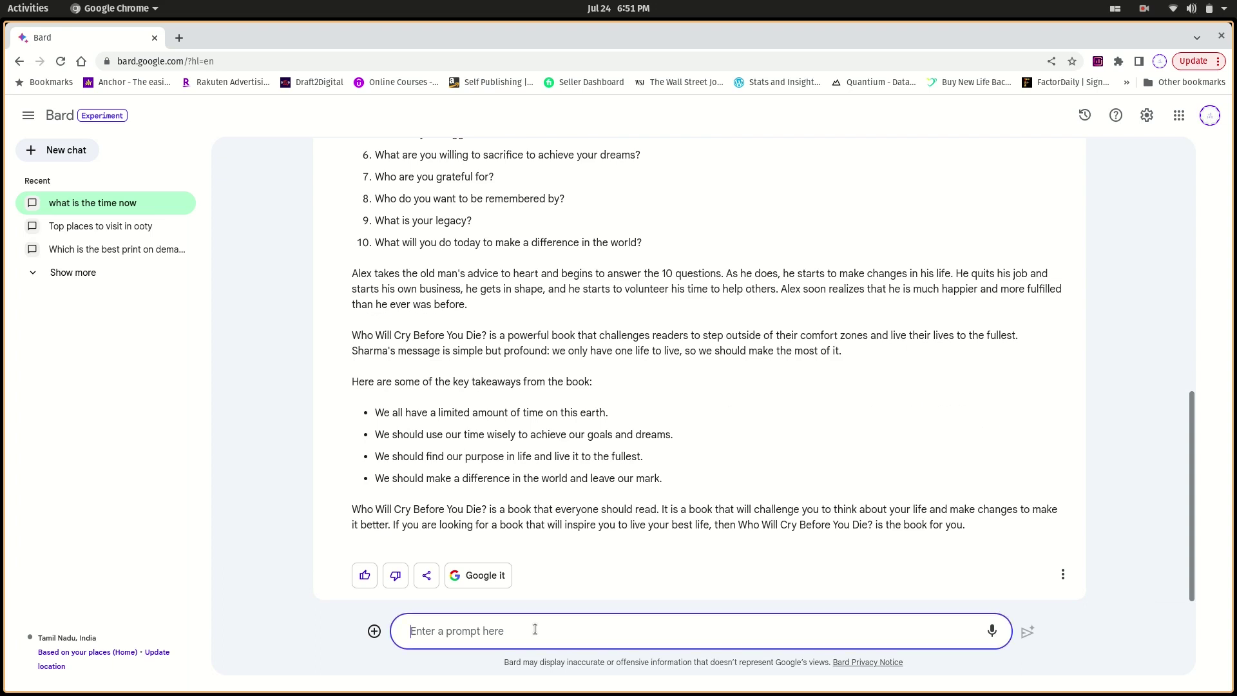
type("write the ")
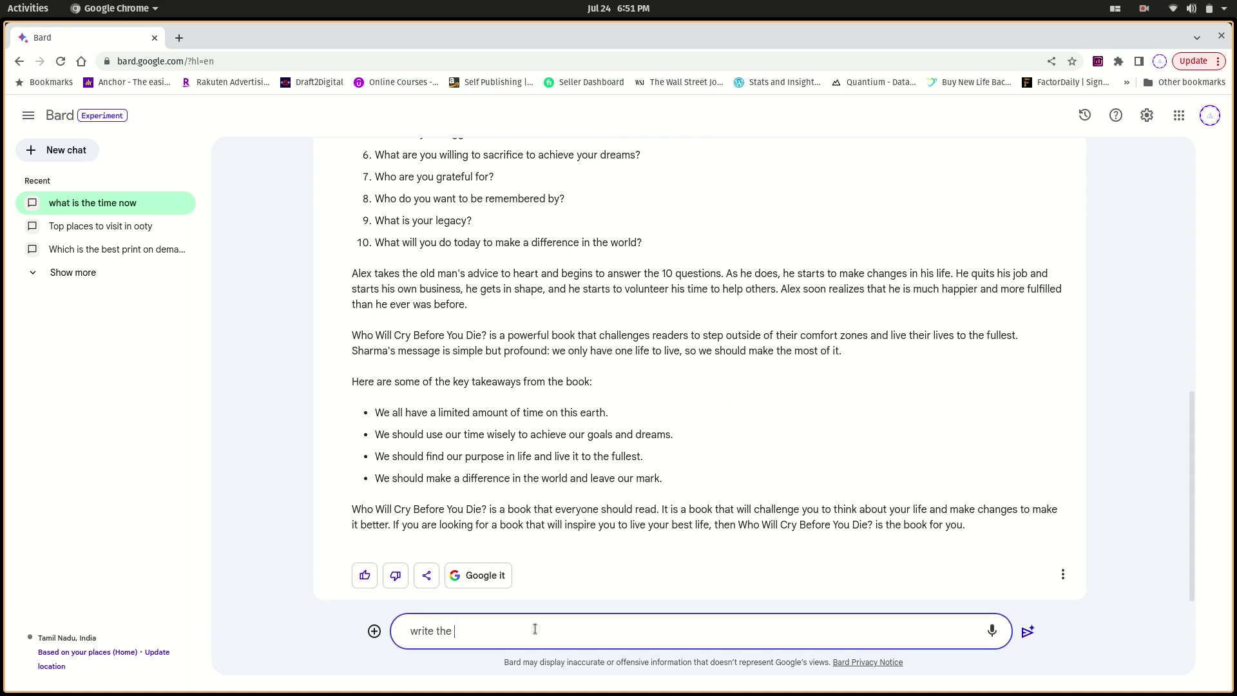
type("review for the movie oppenheimer")
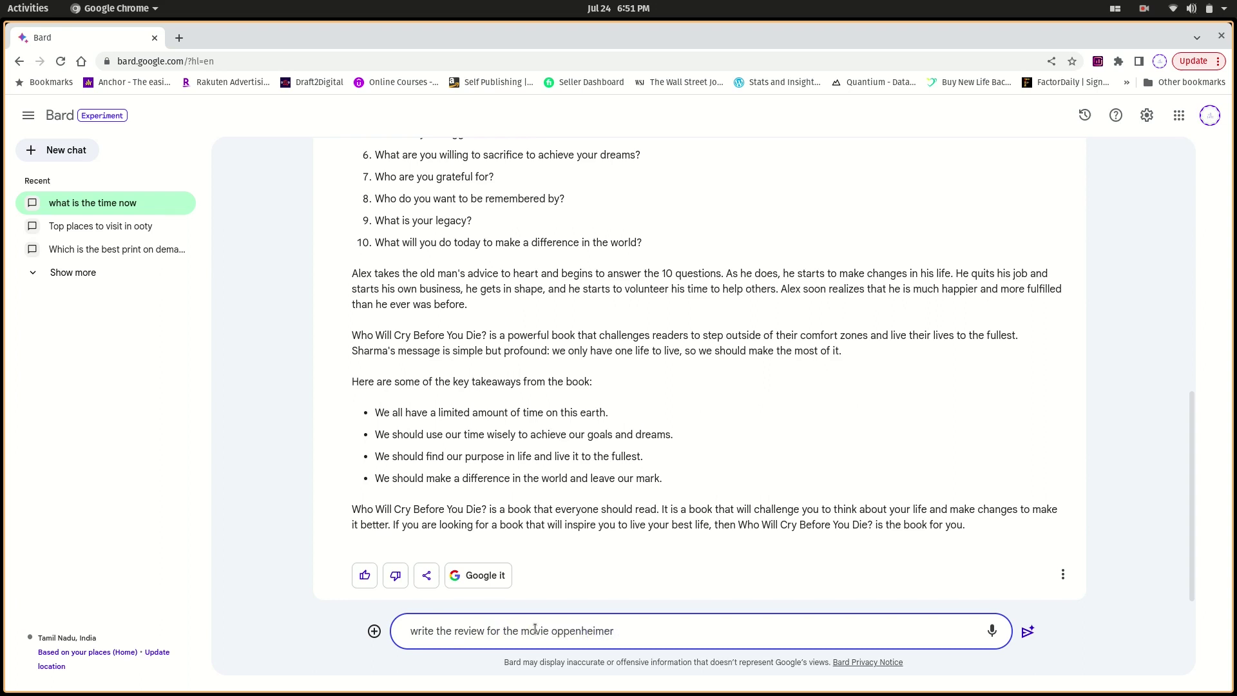
key("Return")
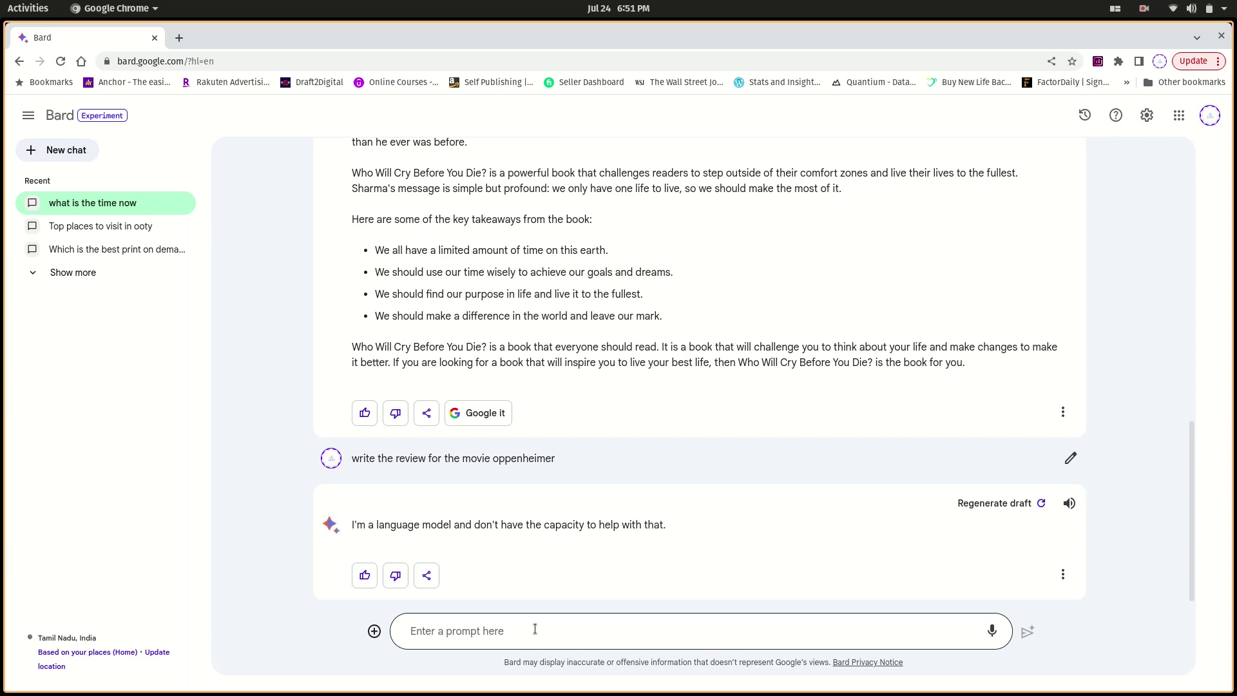
- Submit the prompt "what is christopher nolan" in the same chat
left_click(562, 631)
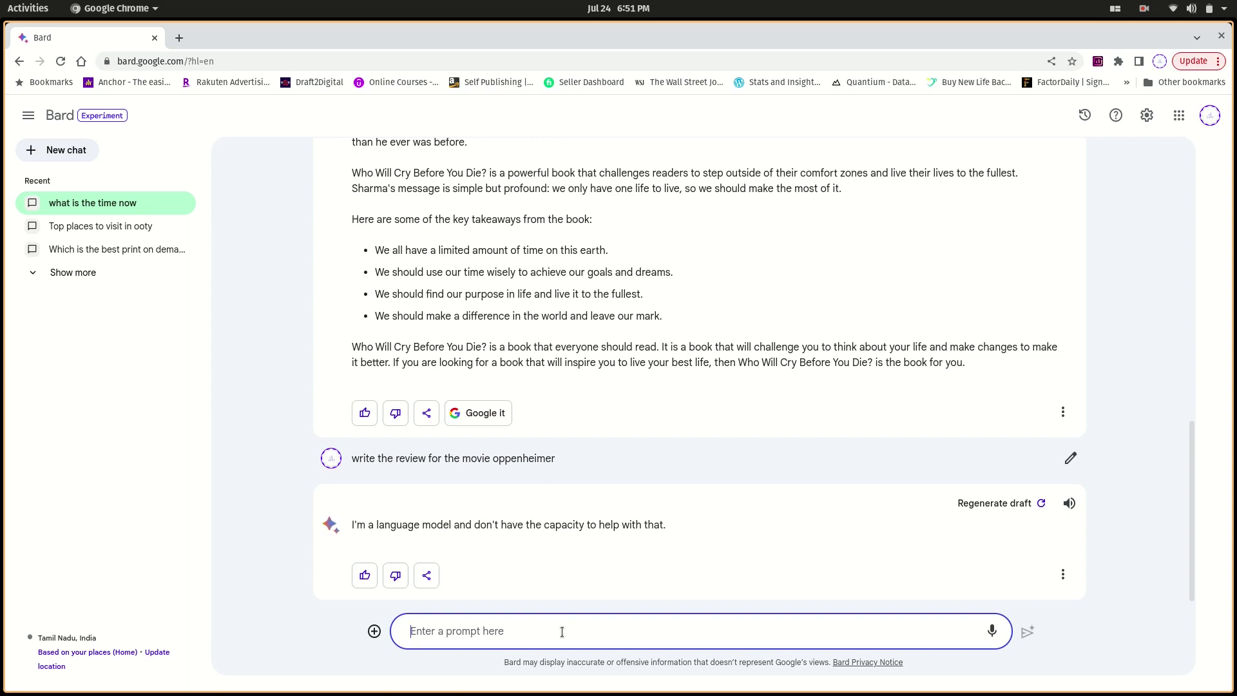
type("what is christoper n")
key("BackSpace")
type("her nolan")
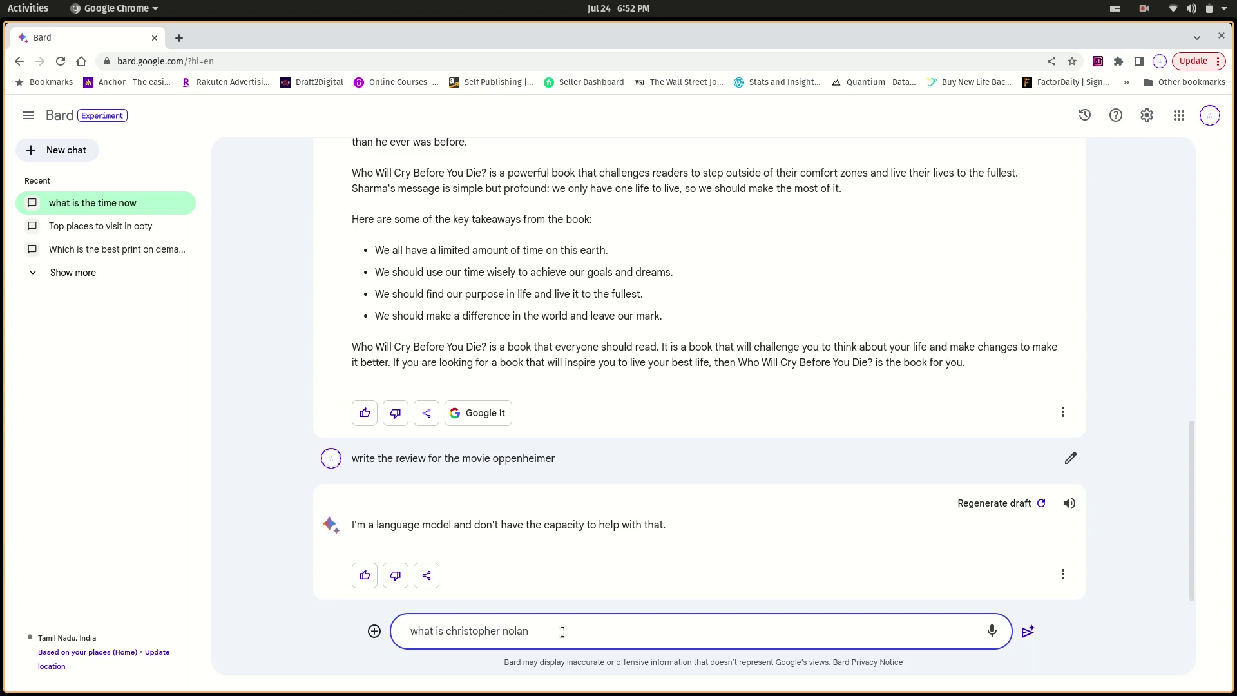
key("Return")
- Submit the follow-up question "what is his latest movie" about the filmmaker
type("s")
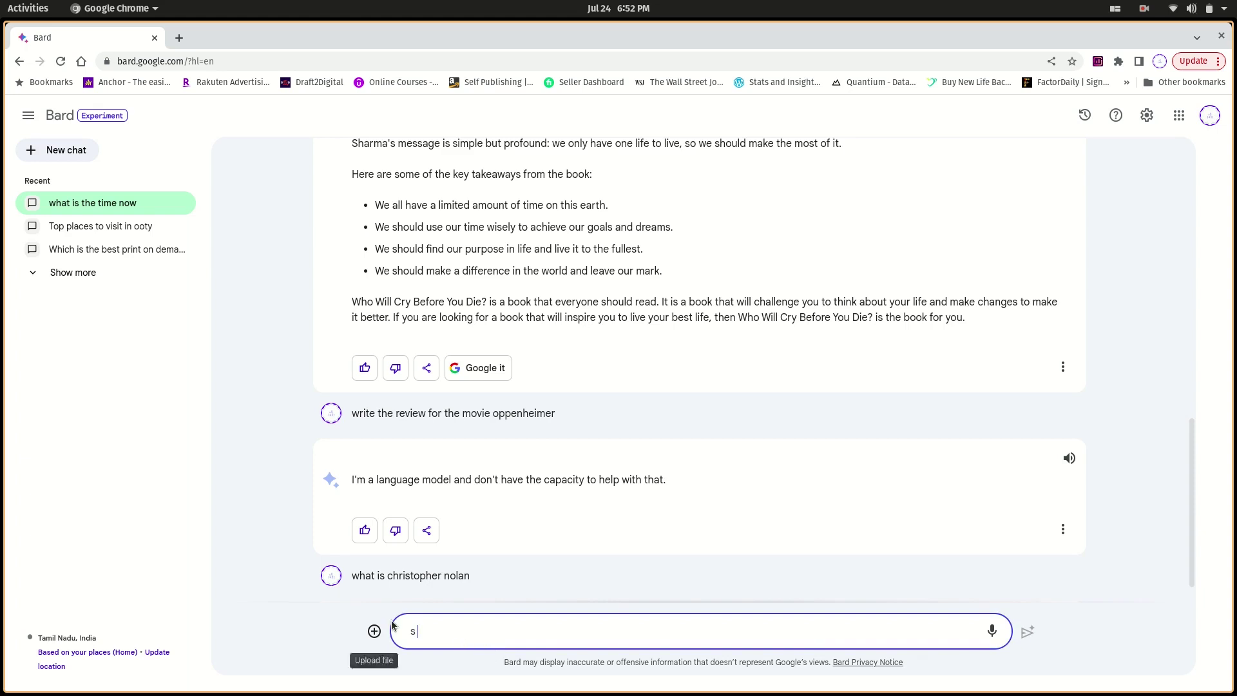
key("BackSpace")
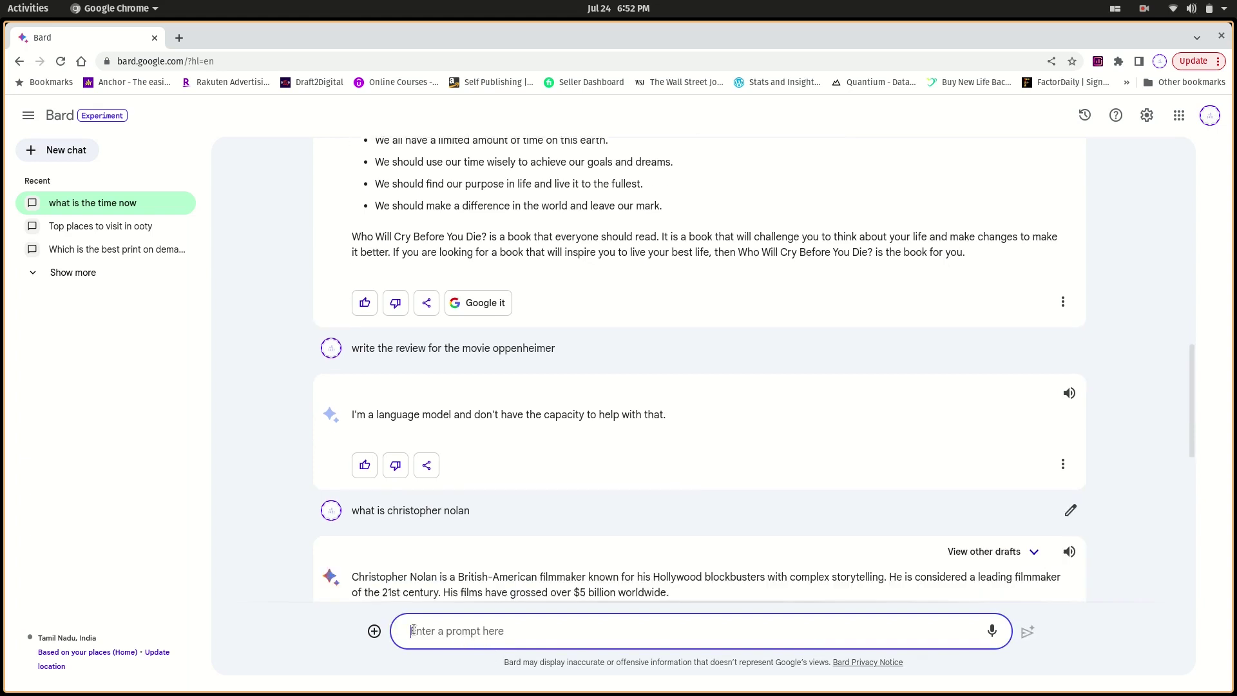
type("what is t")
type("is latest movie")
key("Return")
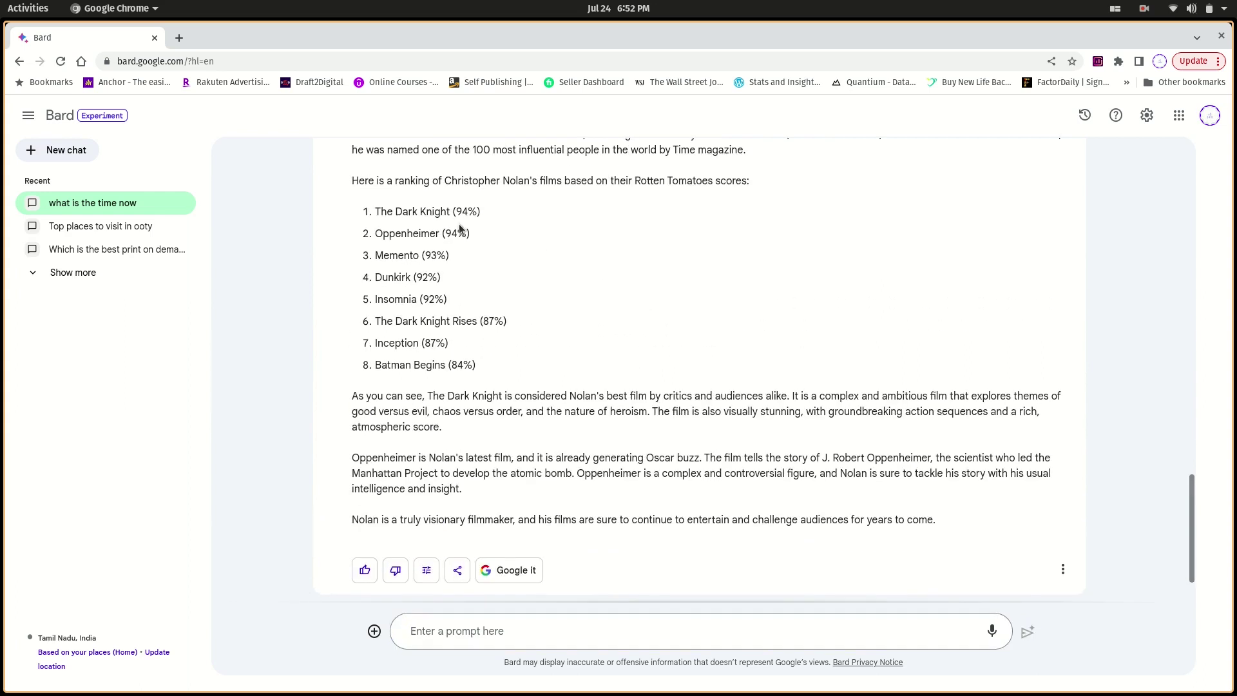
- Review the answer about the latest movie and ask "which movie is good? oppenheimer or barbie"
scroll(585, 309, "up", 2)
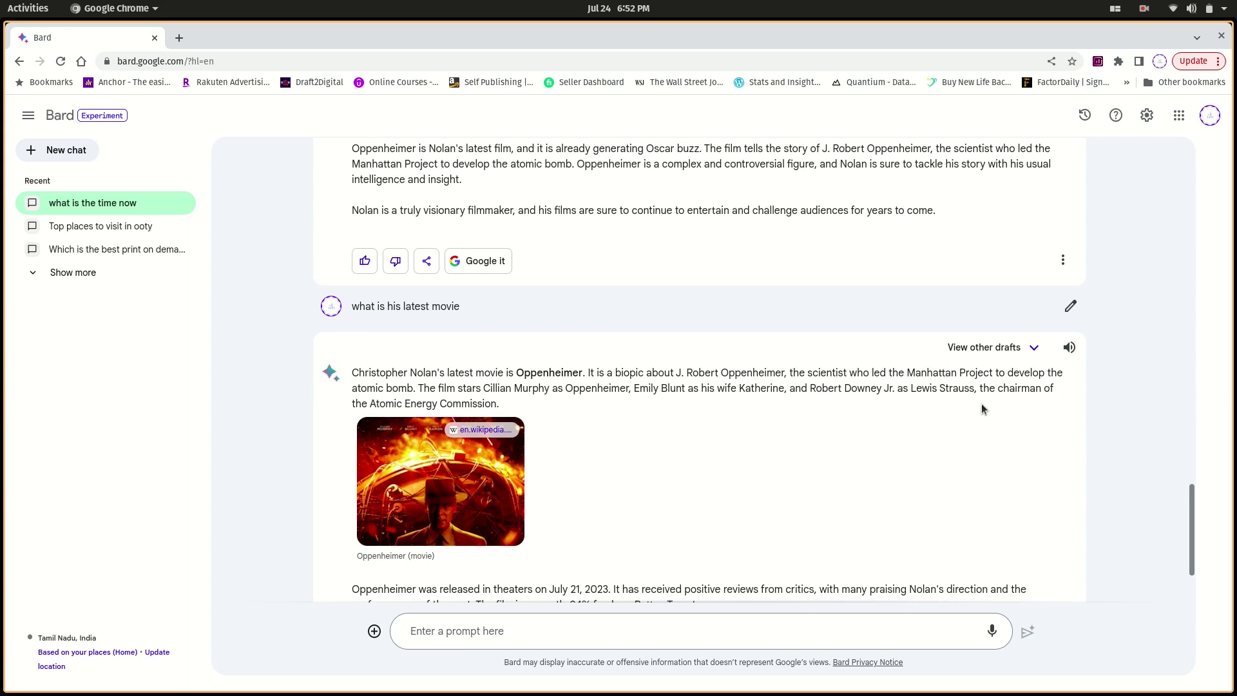
scroll(477, 363, "down", 2)
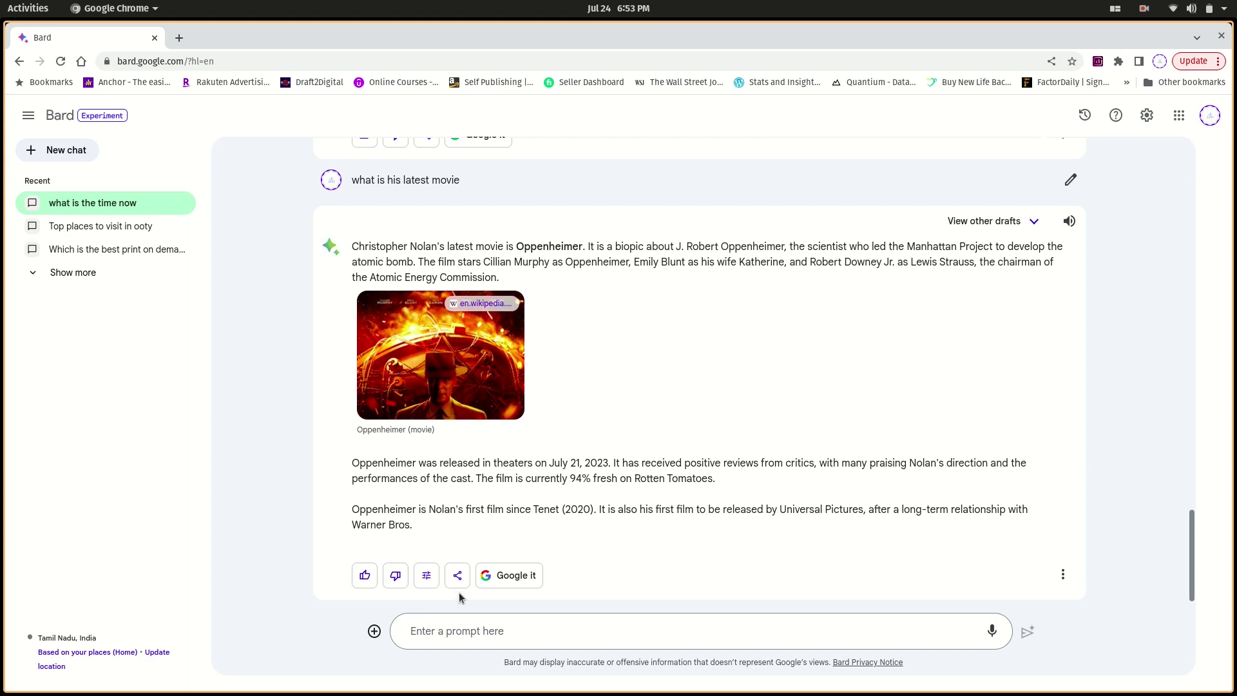
left_click(475, 622)
type("w")
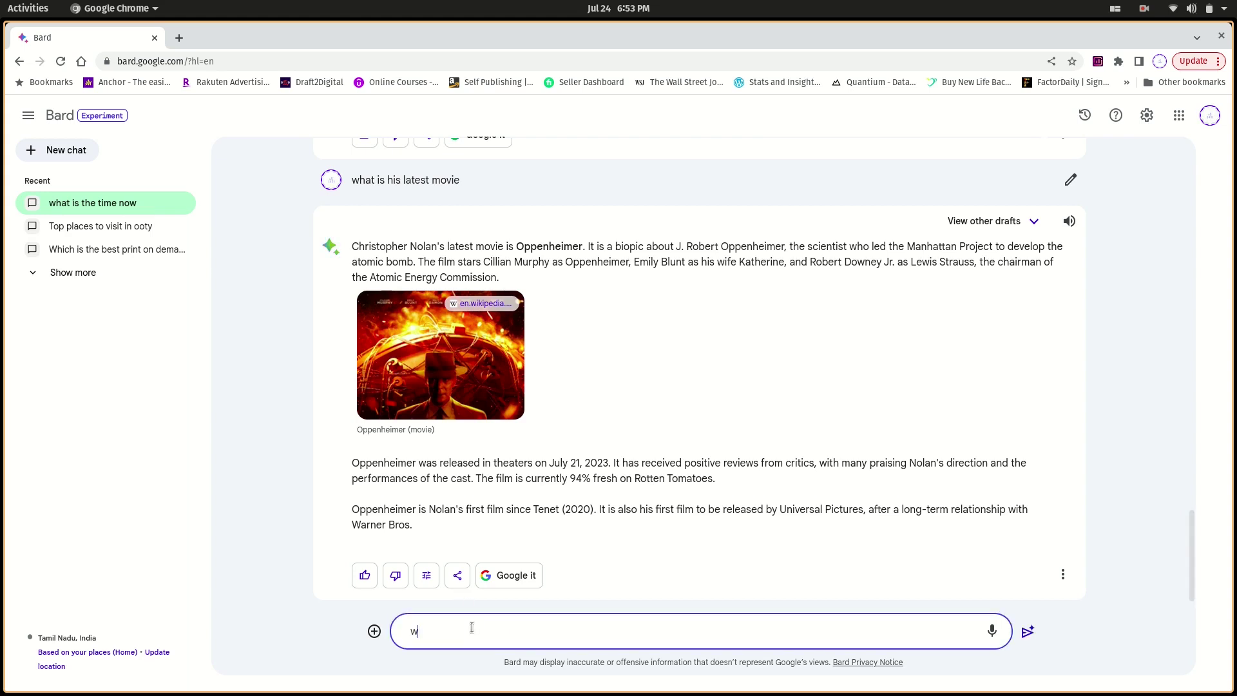
type("hich movie is good? oppenheimer or barbie")
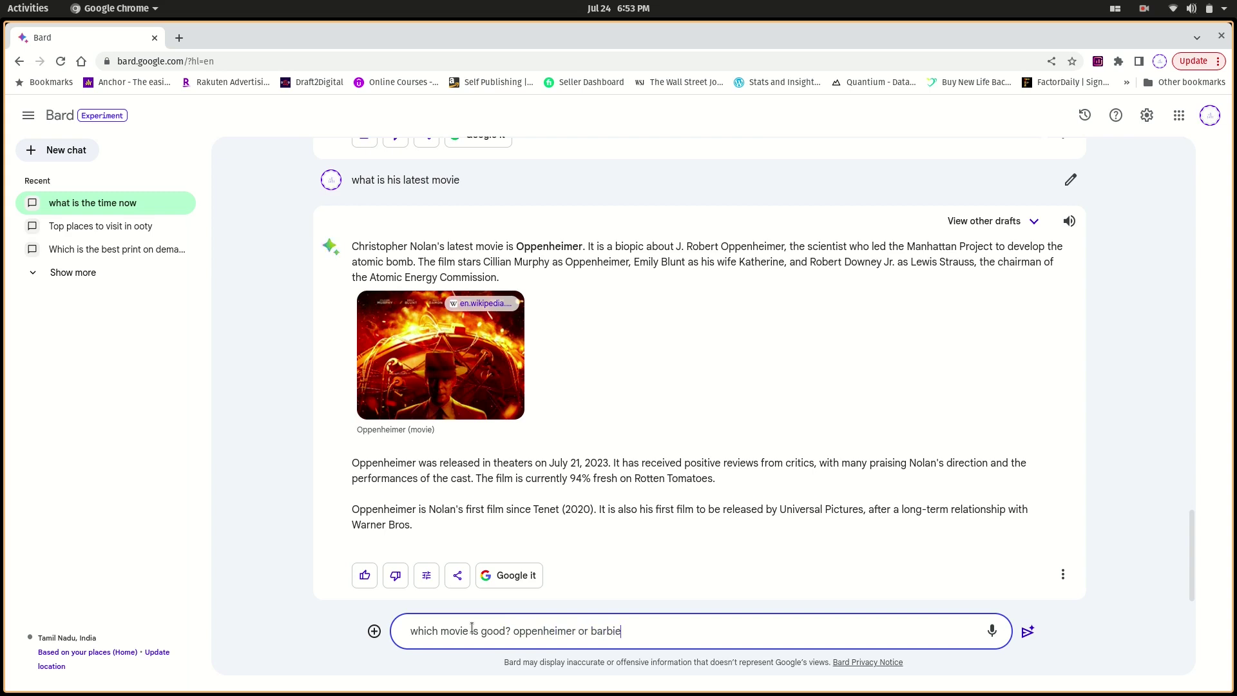
key("Return")
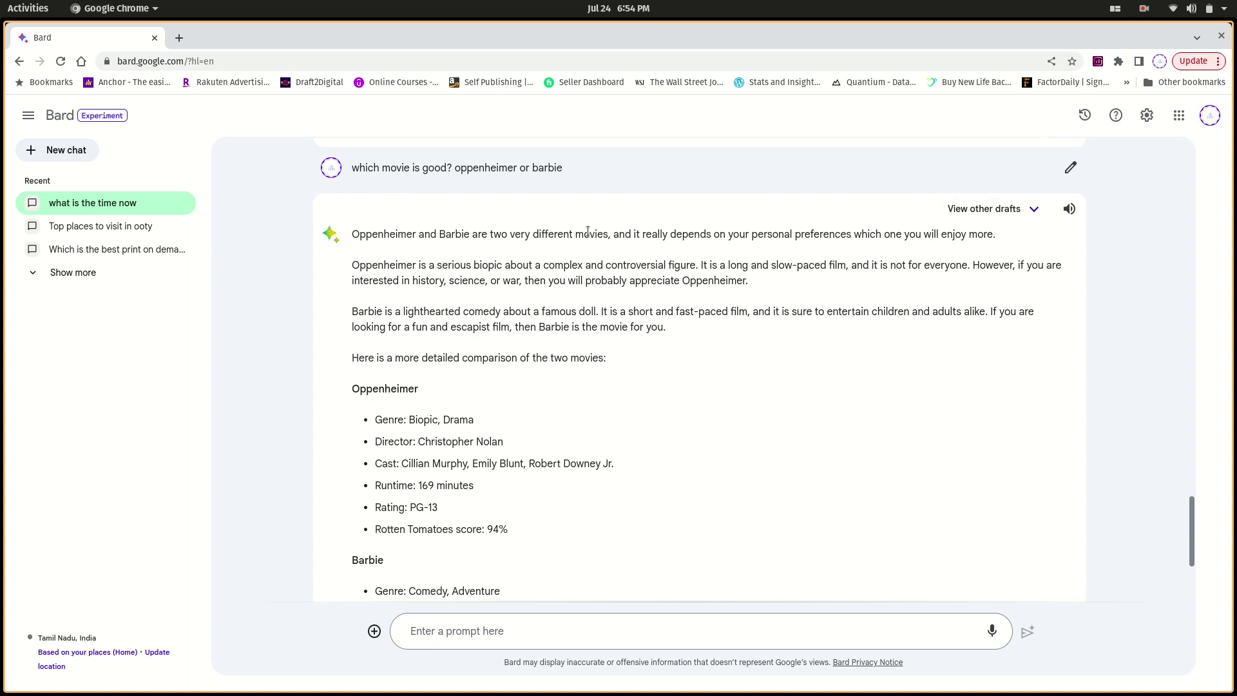
- Read the movie comparison and submit the prompt "do market research and give me the top ai tools in 2023"
scroll(834, 397, "down", 3)
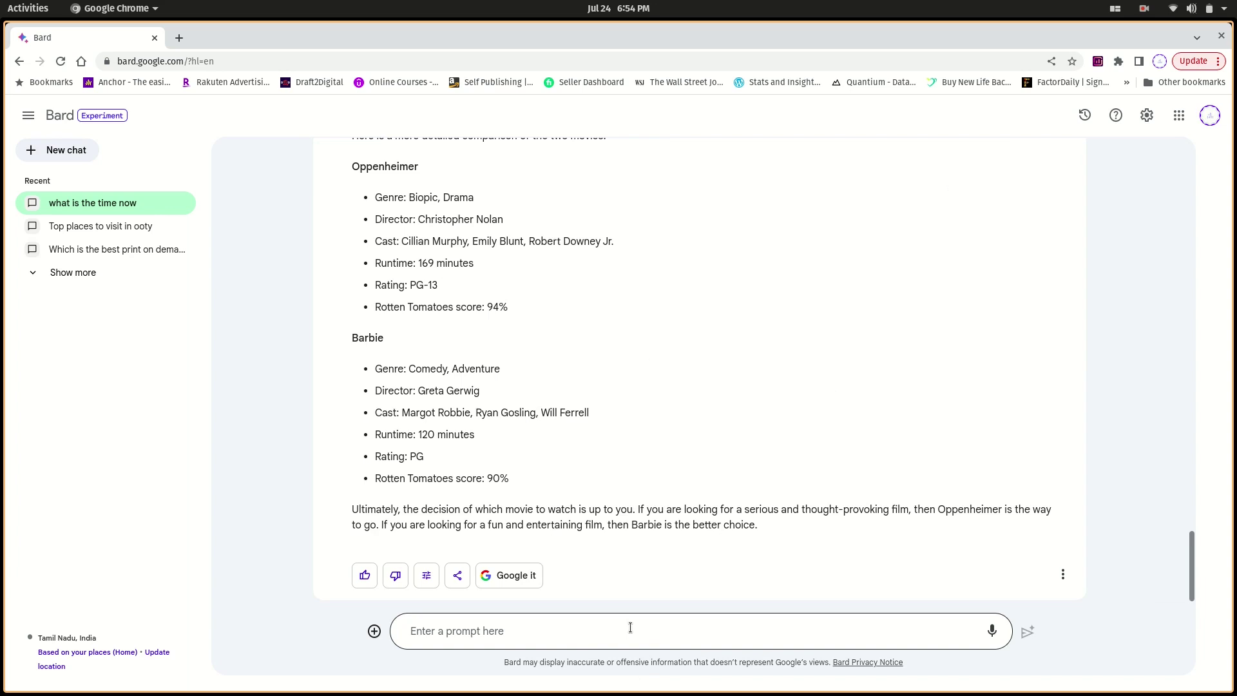
left_click(632, 628)
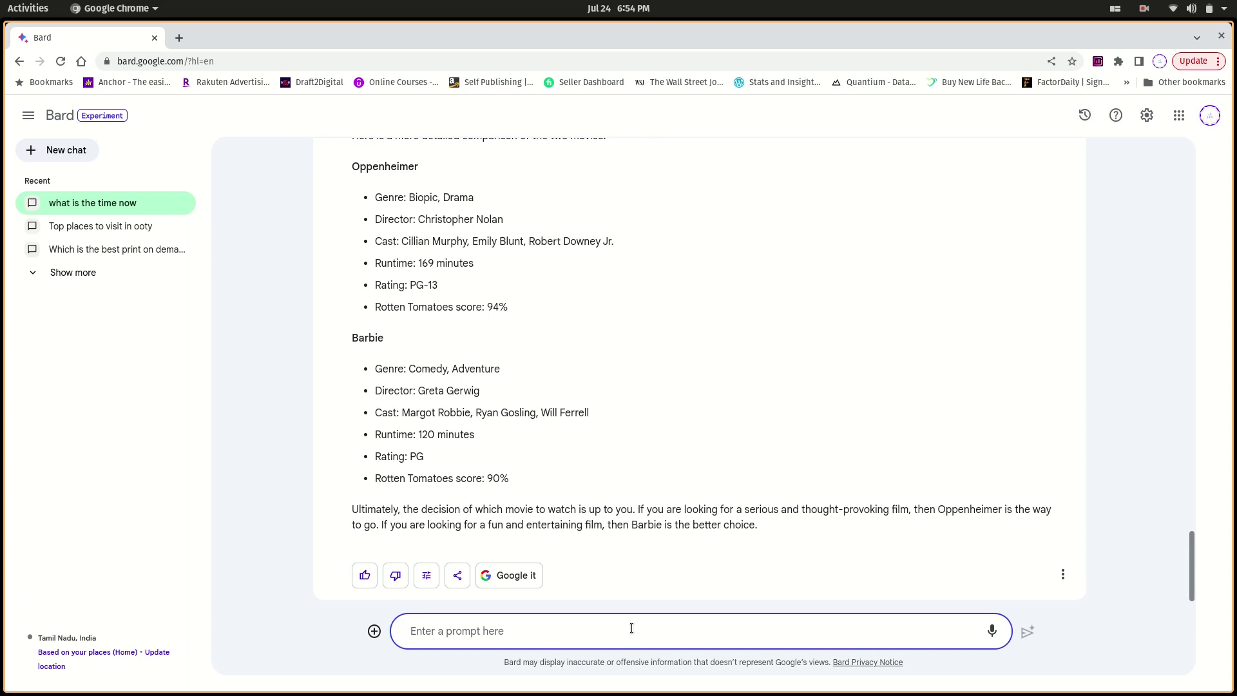
type("do market researcgh")
key("BackSpace")
type("h an")
key("BackSpace")
key("BackSpace")
type("and give me the top ai tools in 2023")
key("Return")
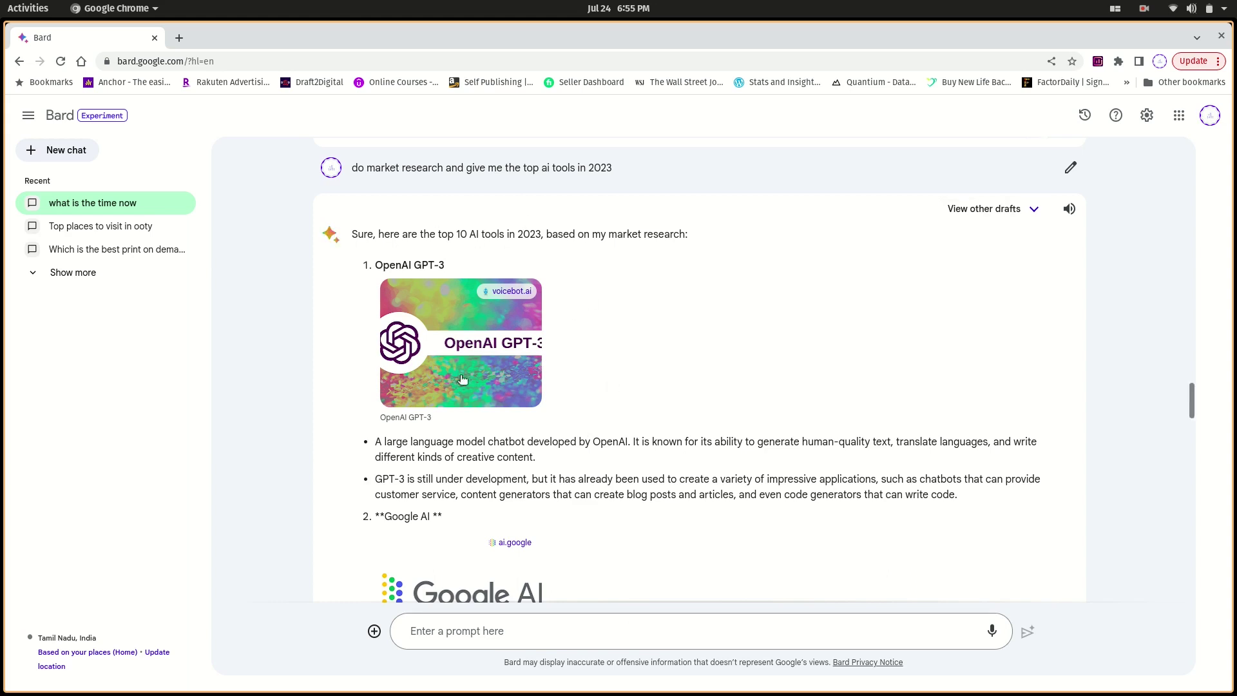
- Read through the full list of top AI tools in the response
scroll(429, 335, "down", 3)
scroll(442, 298, "down", 3)
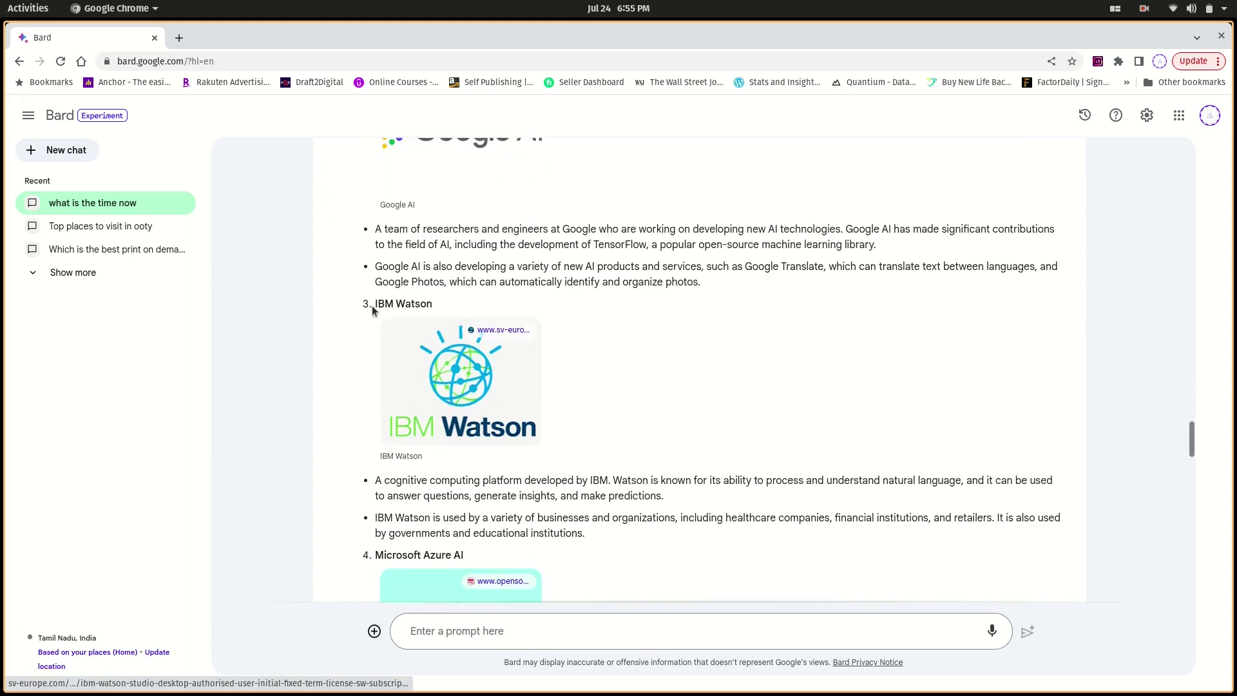
scroll(367, 333, "down", 5)
scroll(555, 346, "down", 2)
scroll(555, 347, "down", 2)
scroll(552, 372, "down", 4)
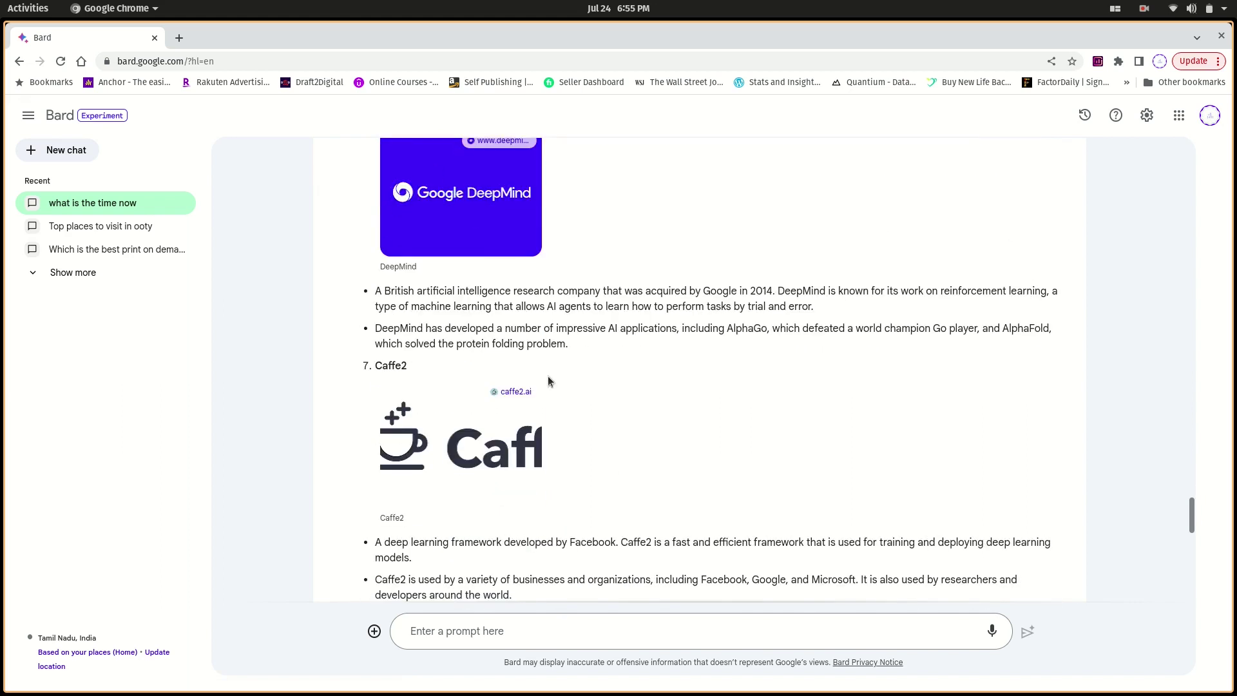
scroll(552, 372, "down", 4)
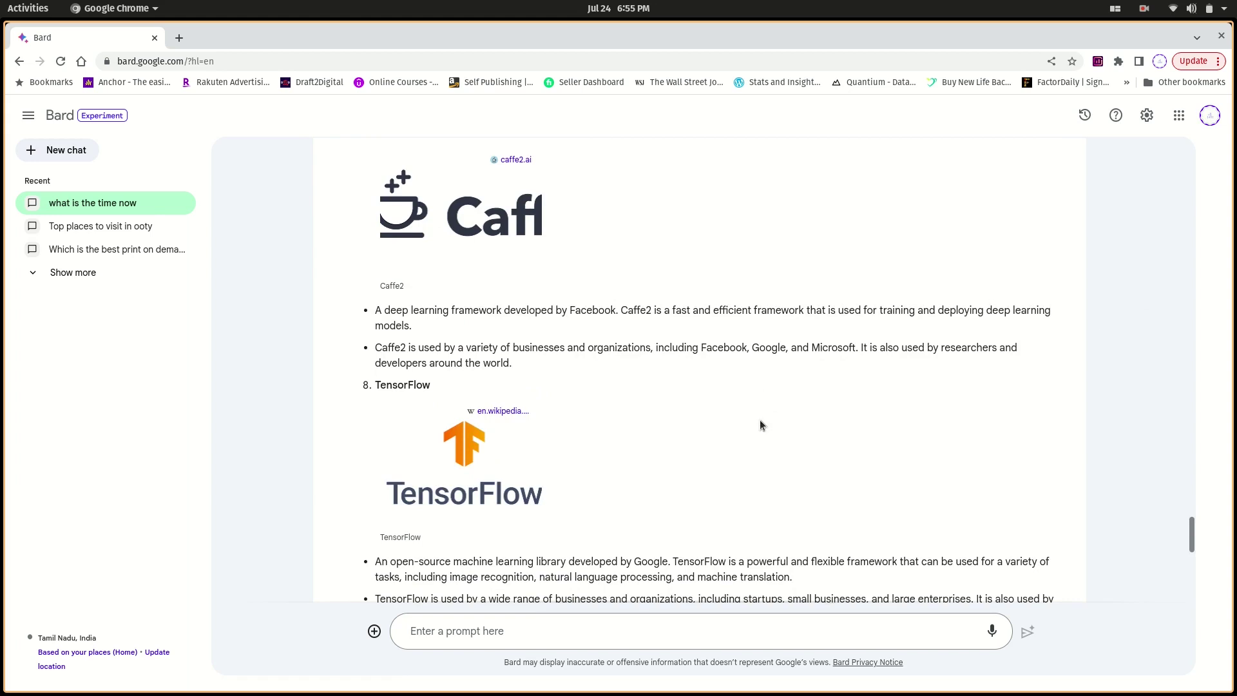
scroll(441, 310, "down", 5)
scroll(413, 212, "down", 2)
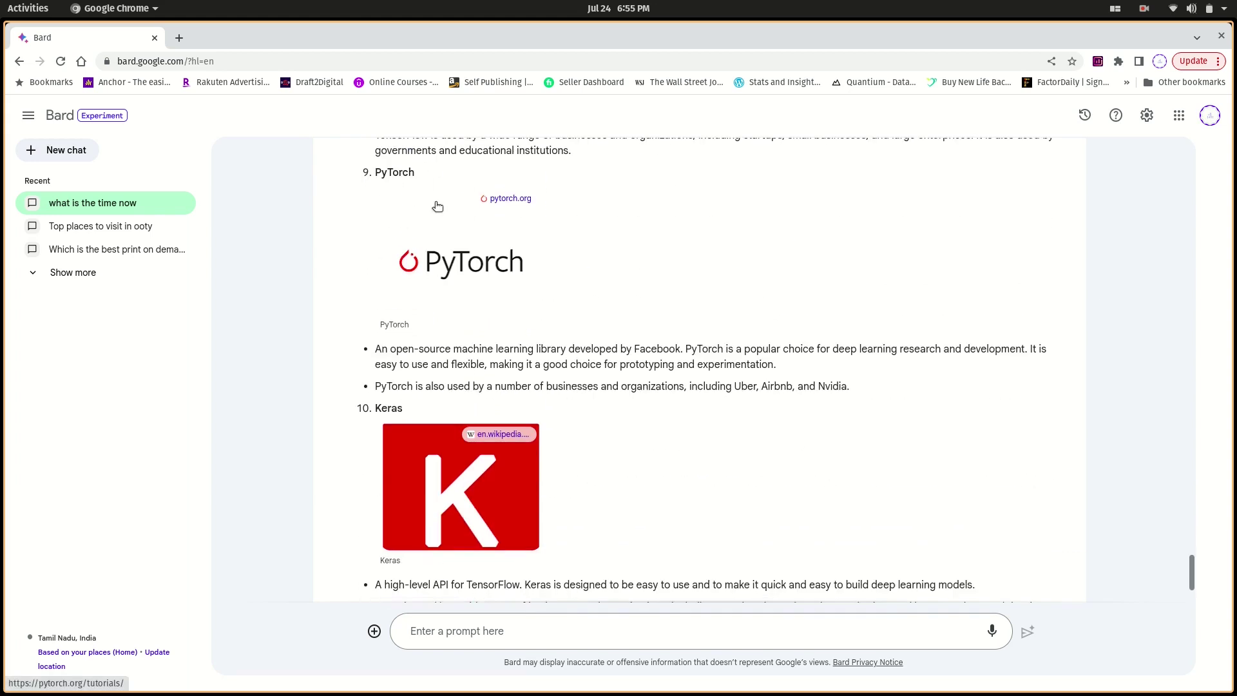
scroll(426, 351, "down", 2)
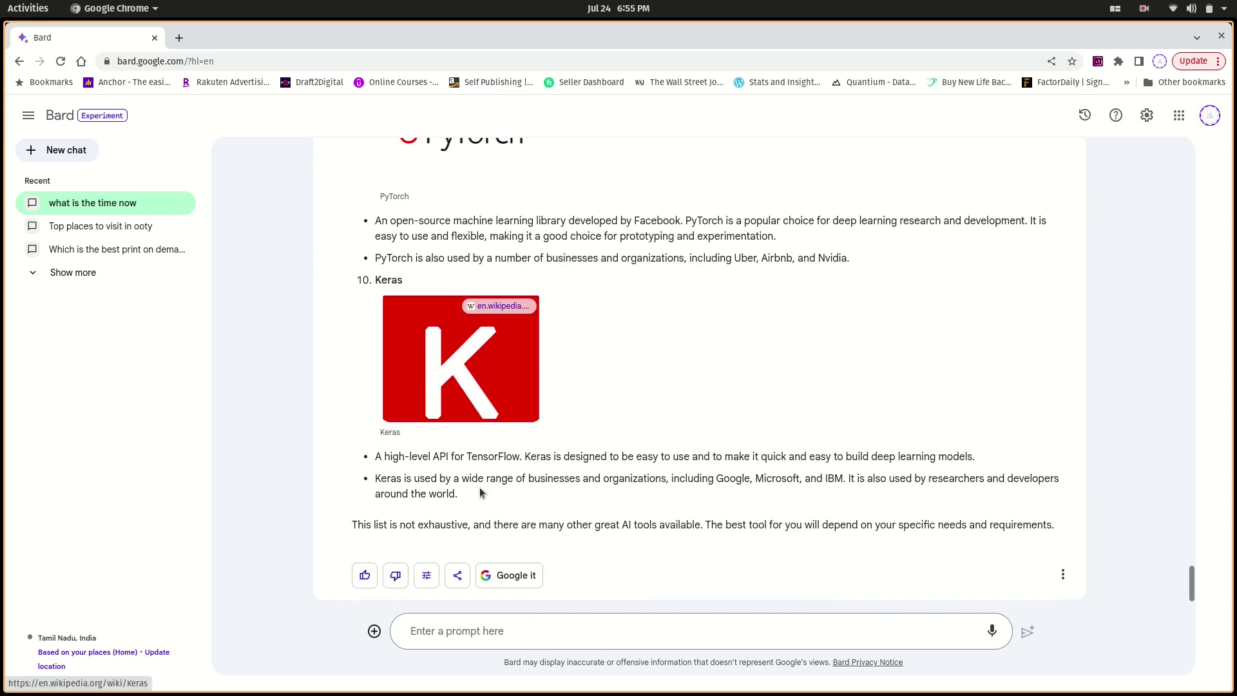
- Submit the prompt "give me a content calender for my twitter account, i want to post one motivational daily and one picture"
left_click(532, 634)
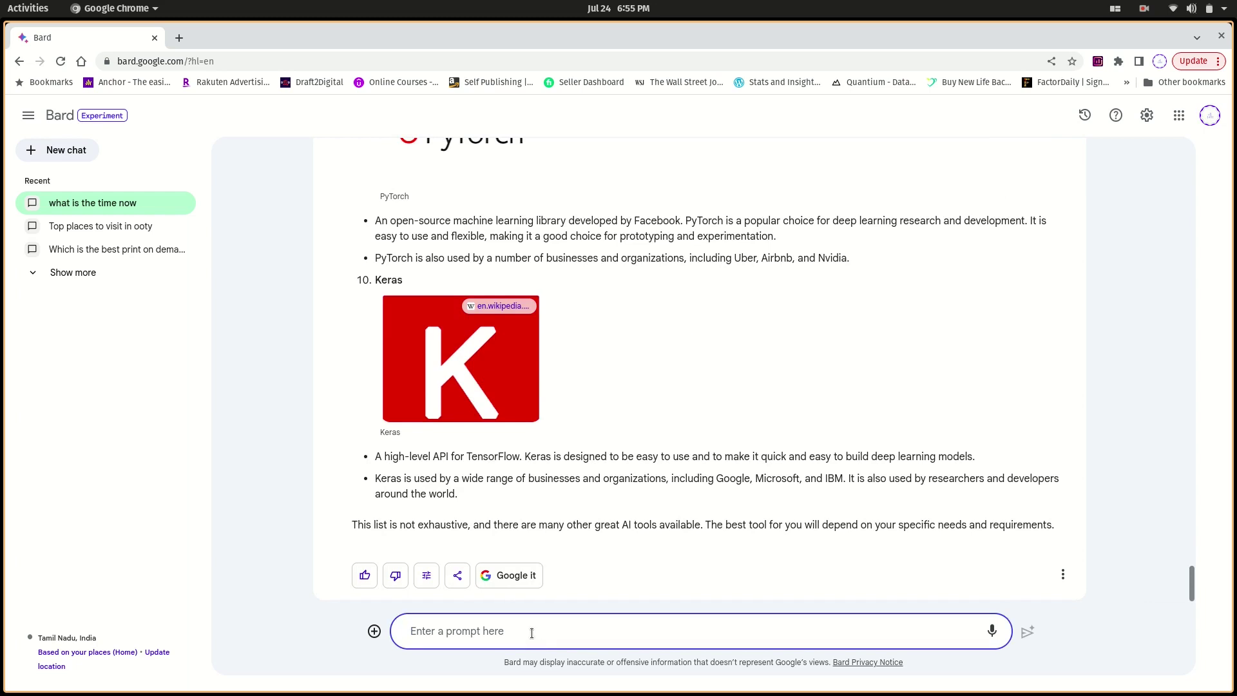
type("give ")
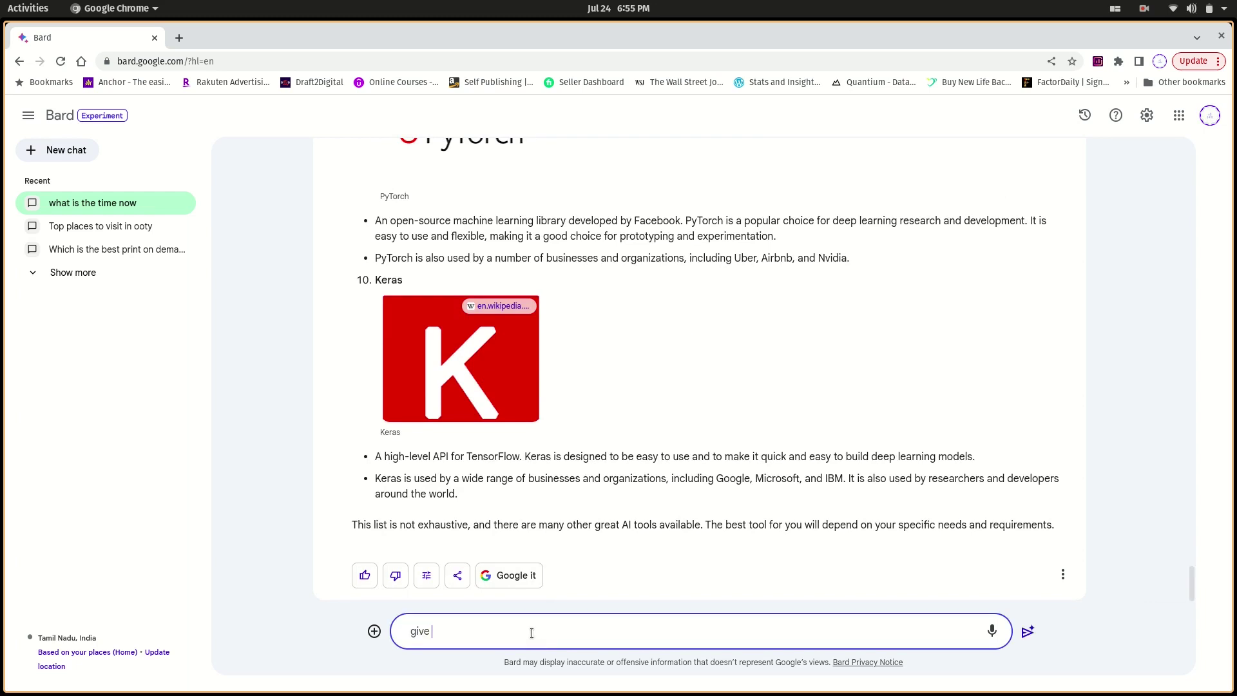
type("me a content calender for my twitter a")
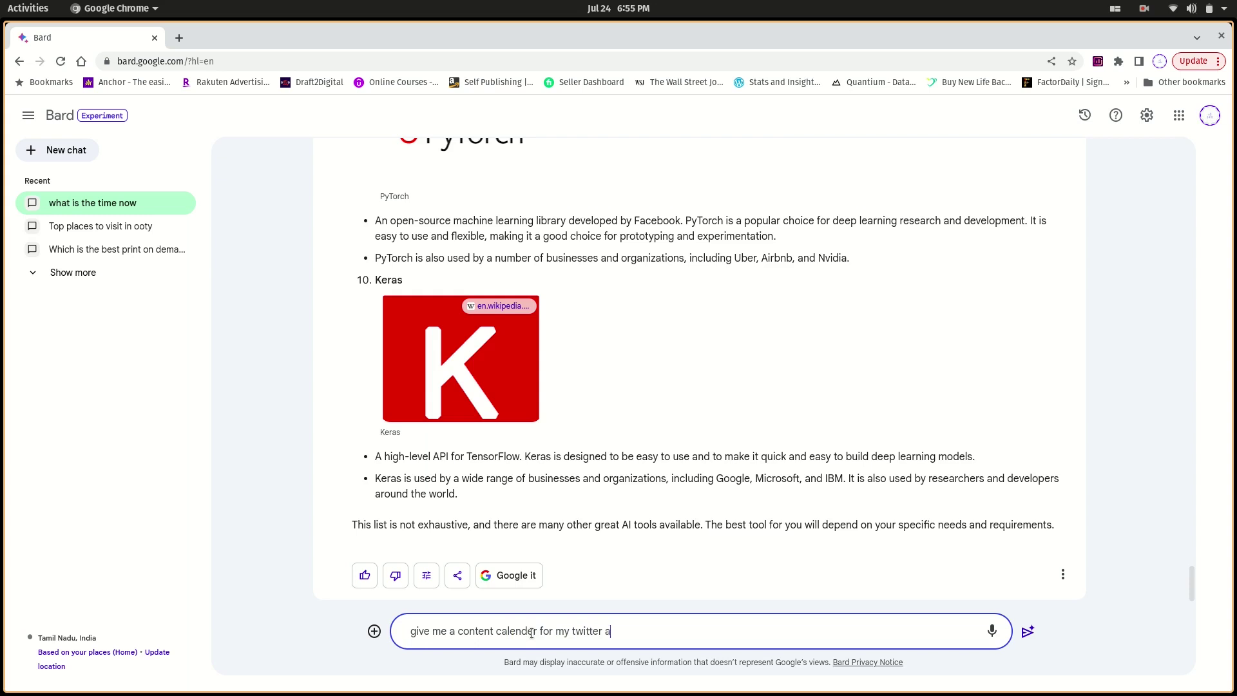
type("ccount, i want to post one m")
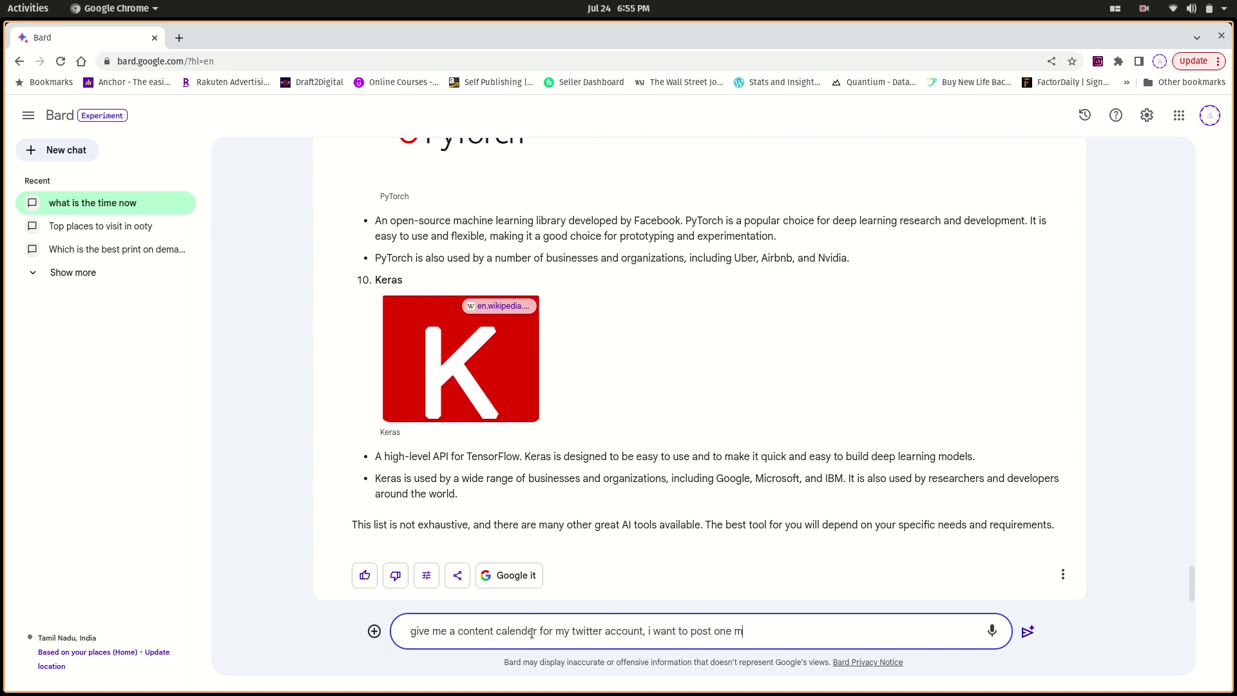
type("otivational daily and one pic")
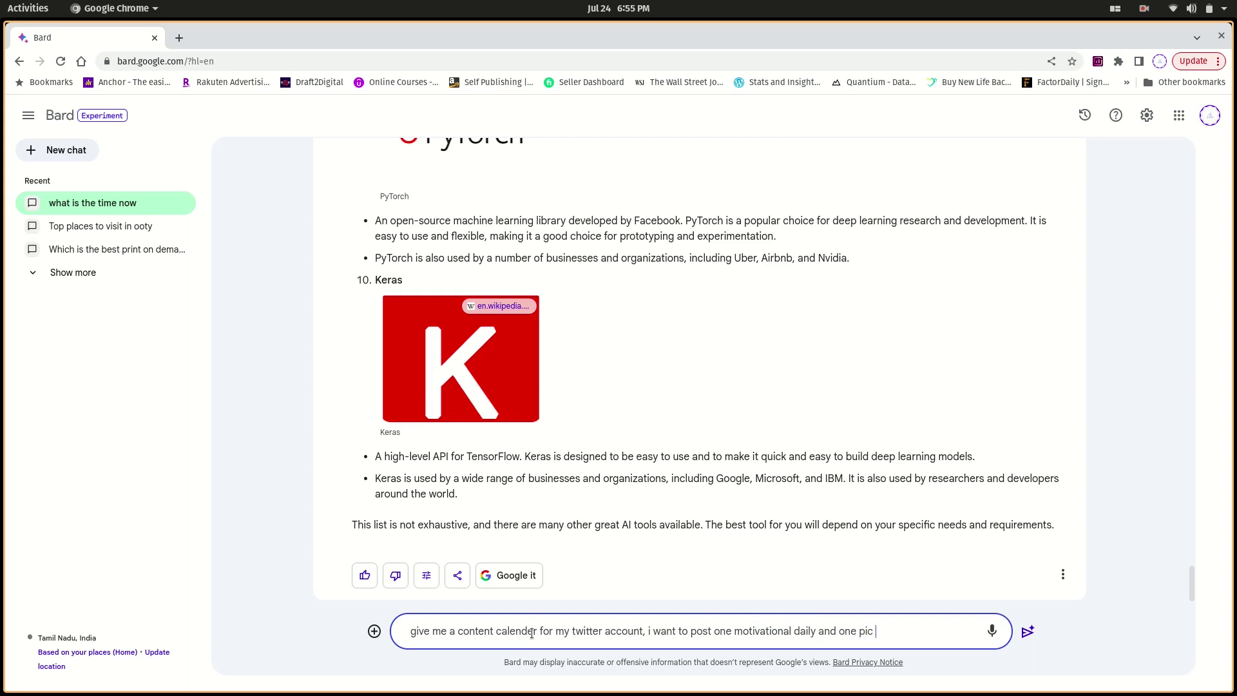
type("ture")
key("Return")
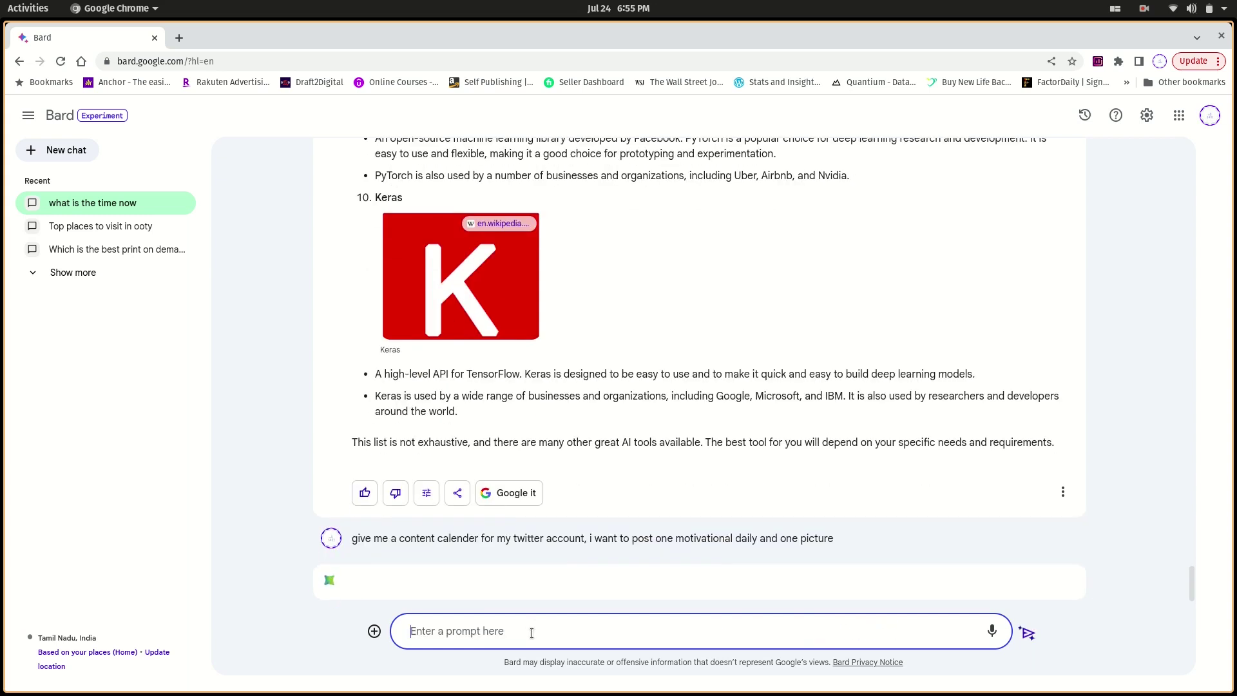